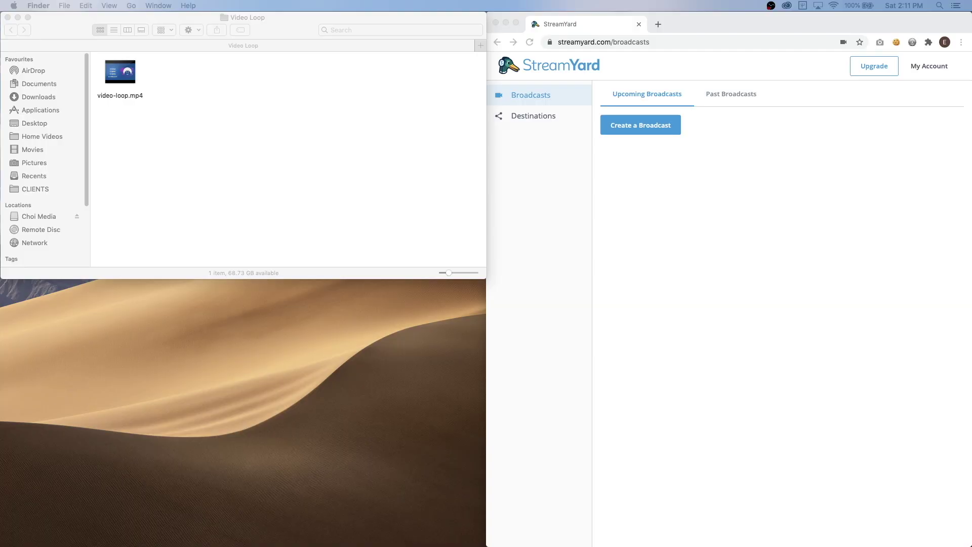
Step: Start a new broadcast with the YouTube channel as its destination
click(561, 26)
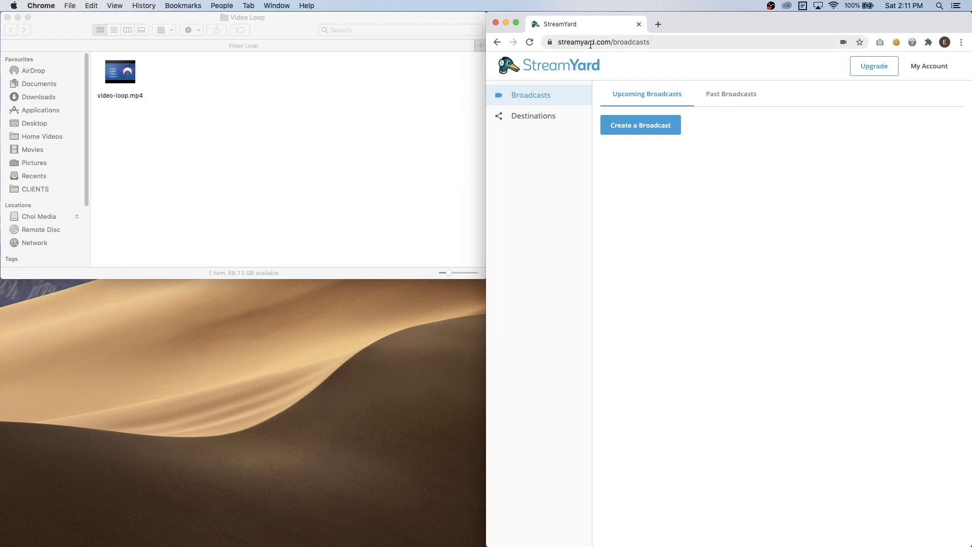
click(313, 90)
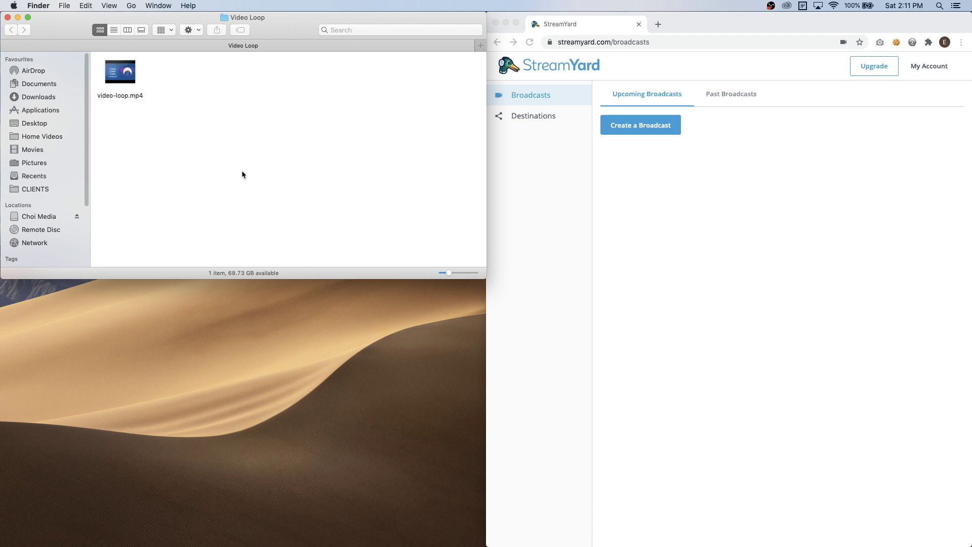
click(633, 125)
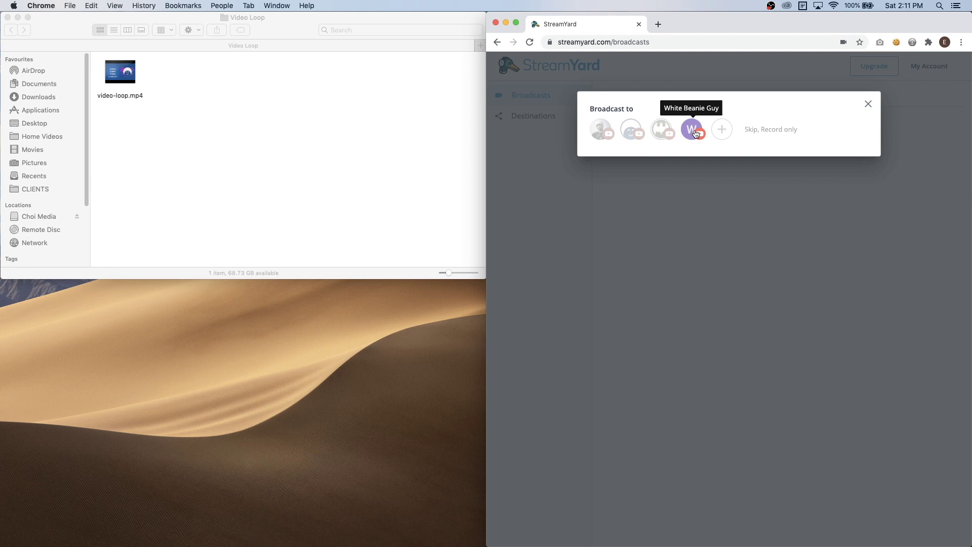
click(696, 133)
Step: Set title TEST, description TEST and privacy Unlisted, then create the broadcast
click(637, 176)
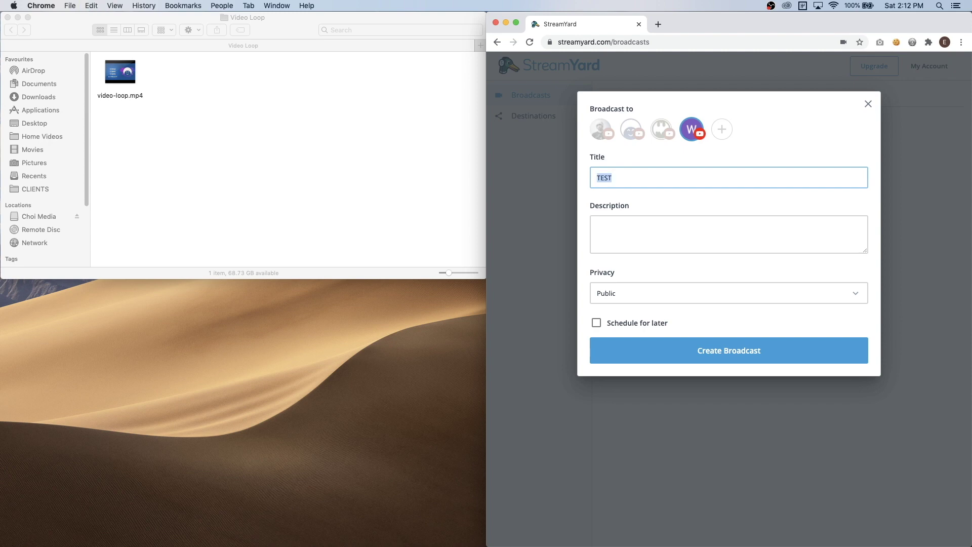
click(655, 226)
text(TEST)
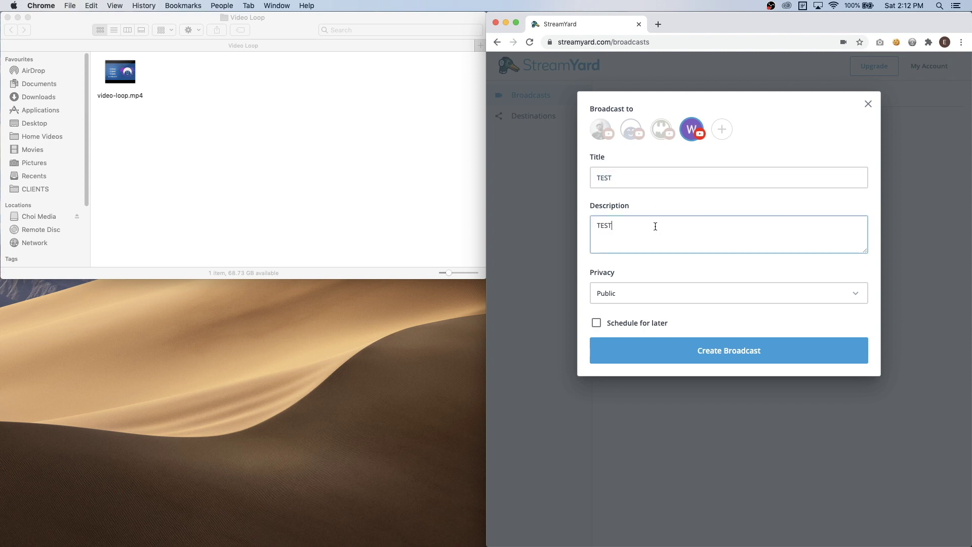
click(856, 294)
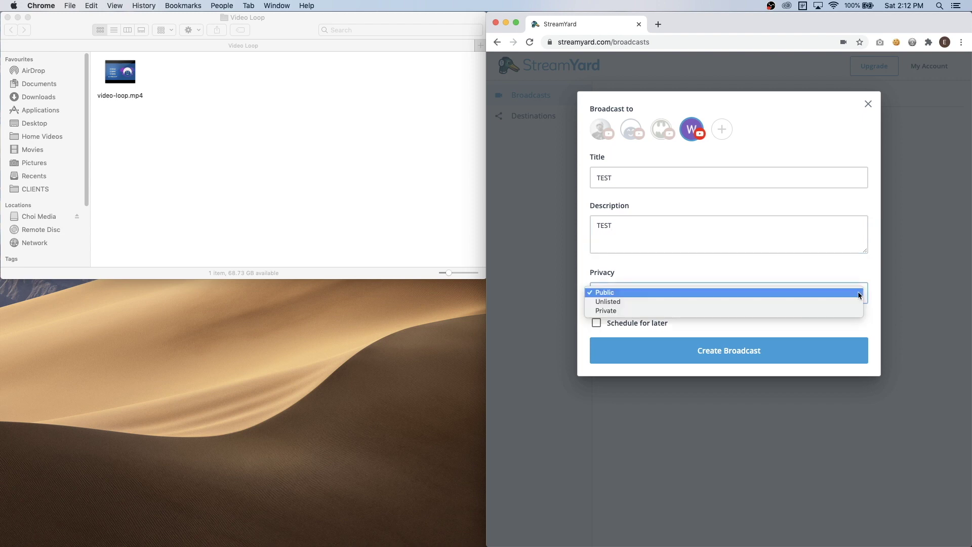
click(618, 303)
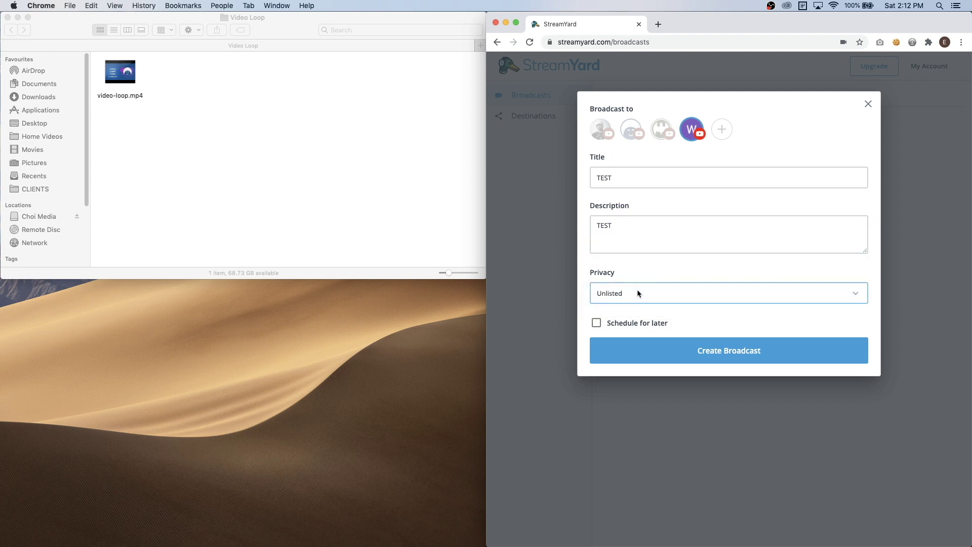
click(734, 350)
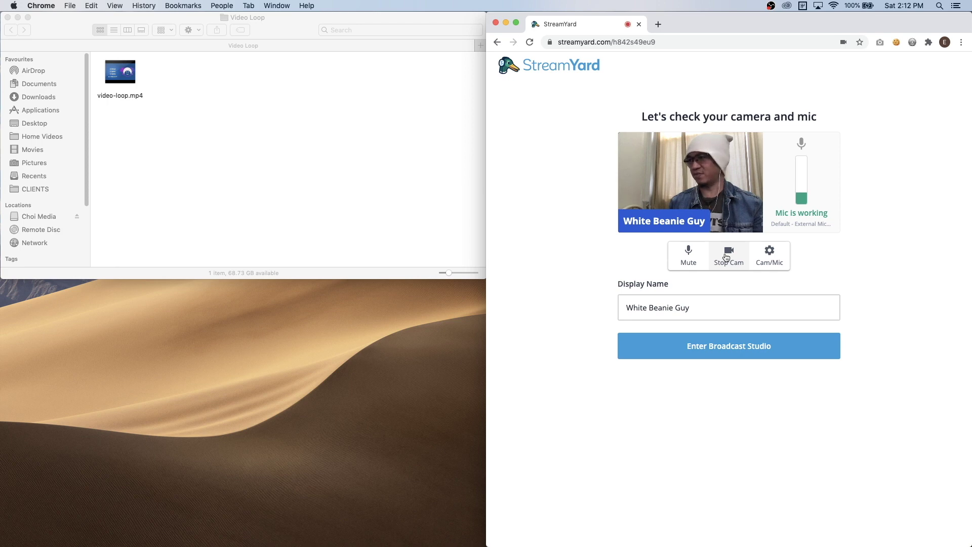
Step: Turn the camera off, enter the studio and put the White Beanie Guy avatar on stage
click(727, 257)
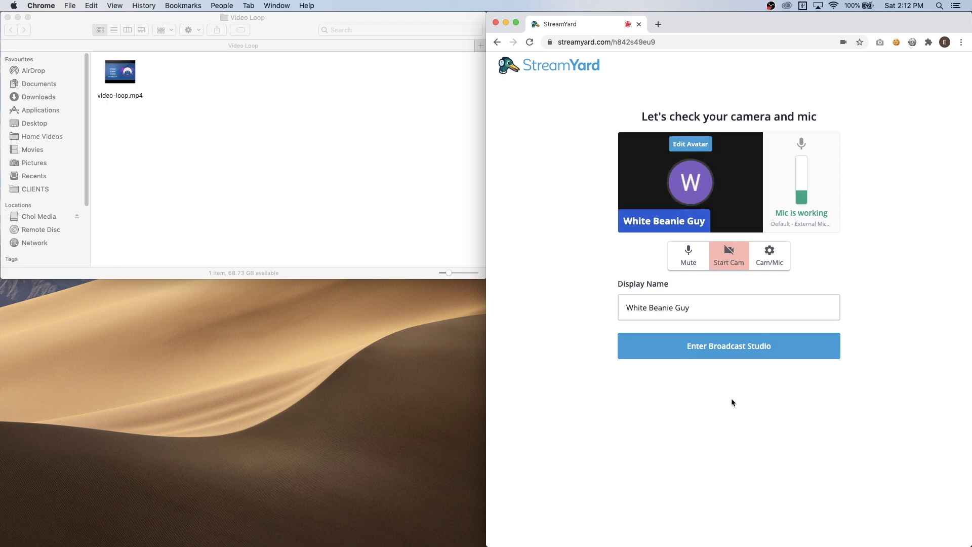
click(741, 347)
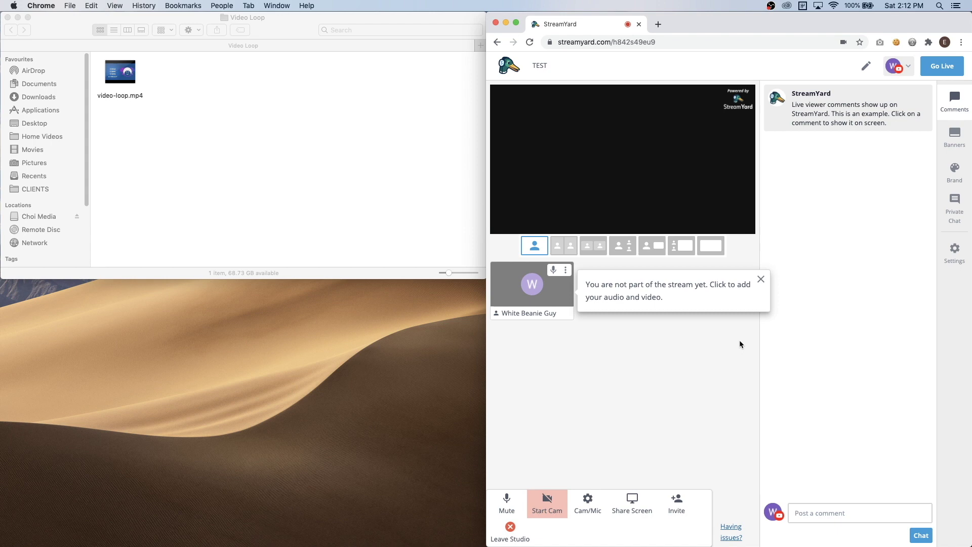
click(763, 282)
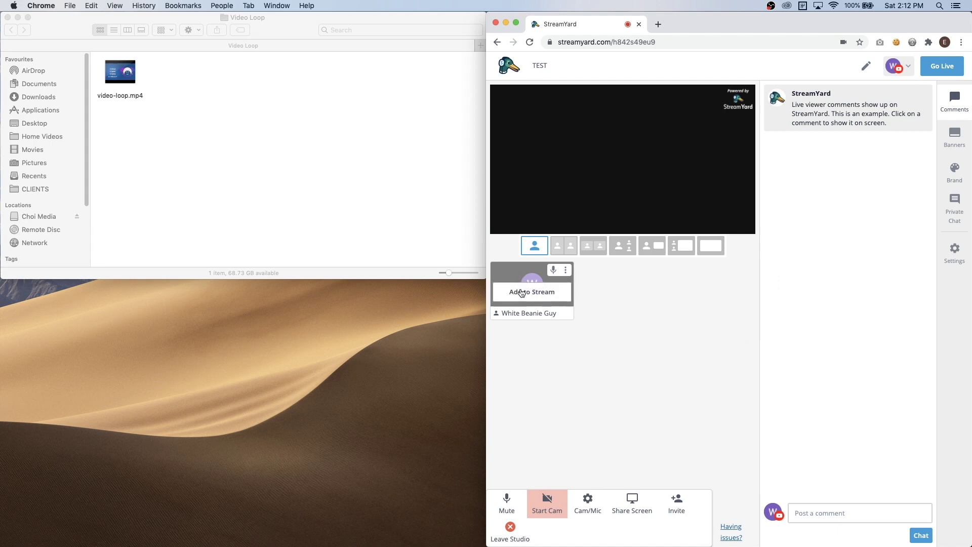
click(523, 293)
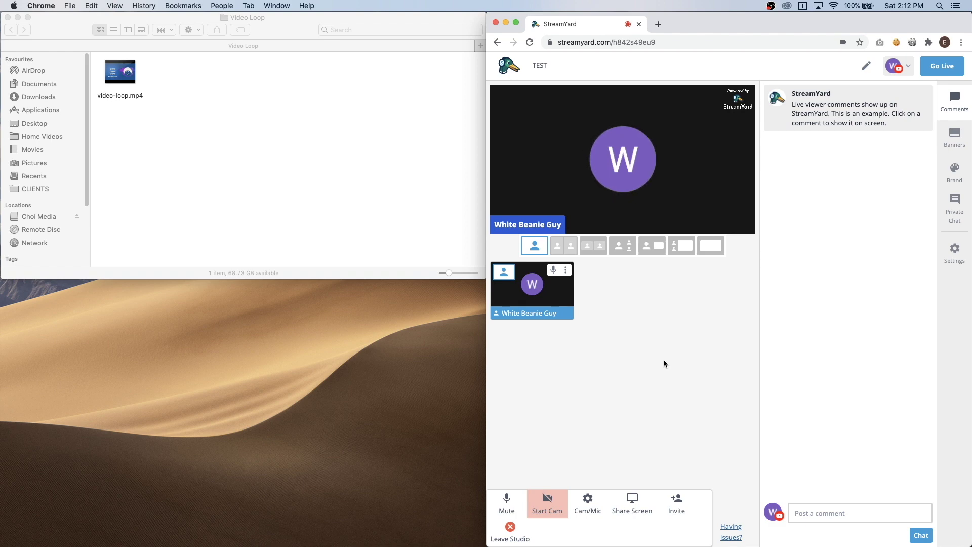
Step: Tear a new Chrome tab into its own window snapped to the lower-left quarter
click(657, 27)
drag(692, 23, 357, 106)
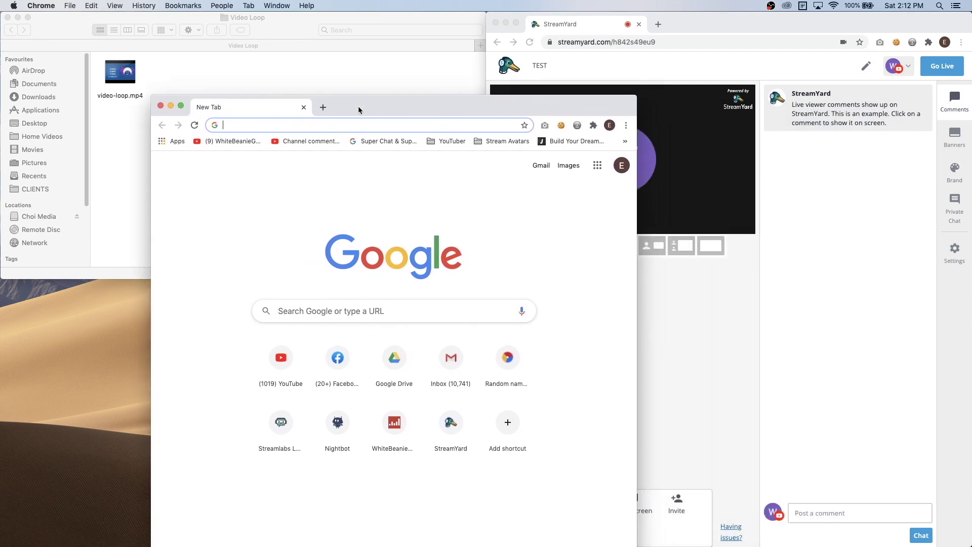
key(ctrl+alt+j)
Step: Drag video-loop.mp4 from Finder into the new window and rewind it to 0:00
click(304, 125)
mouse_move(120, 73)
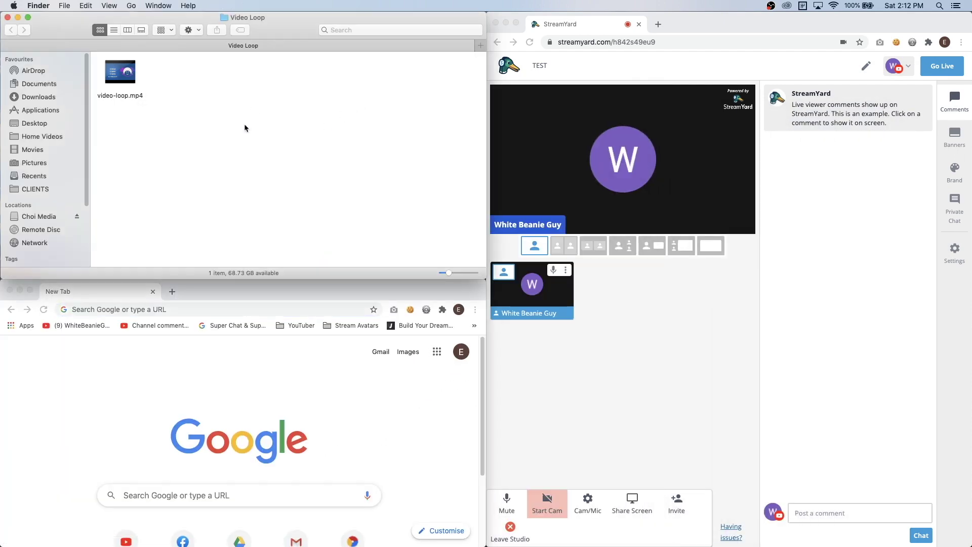
drag(112, 79, 105, 393)
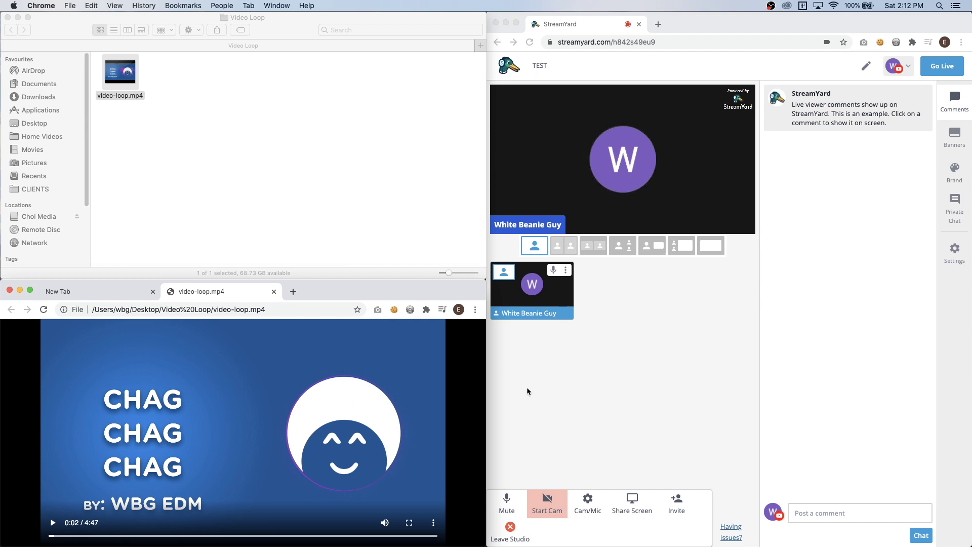
drag(60, 535, 52, 539)
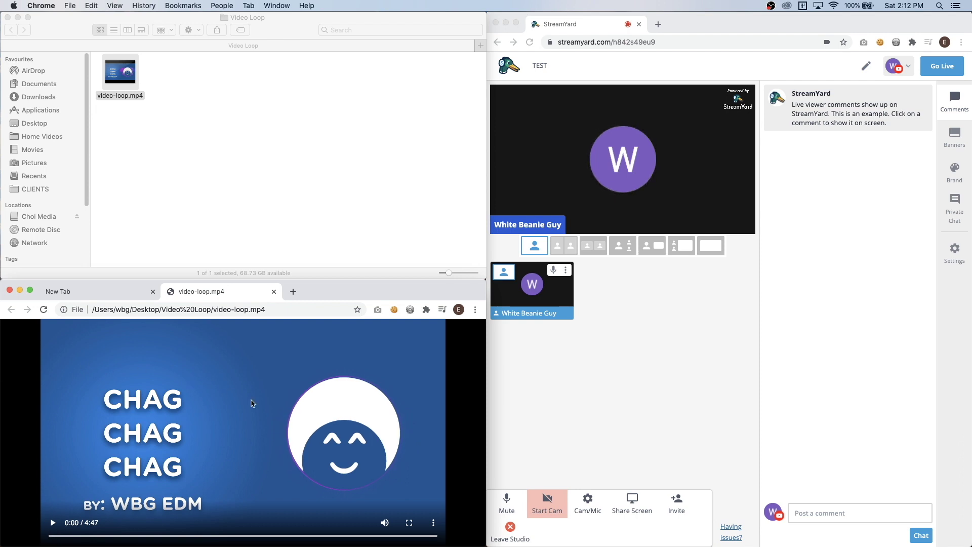
Step: Turn on Loop for the video from its context menu and confirm it is checked
right_click(237, 367)
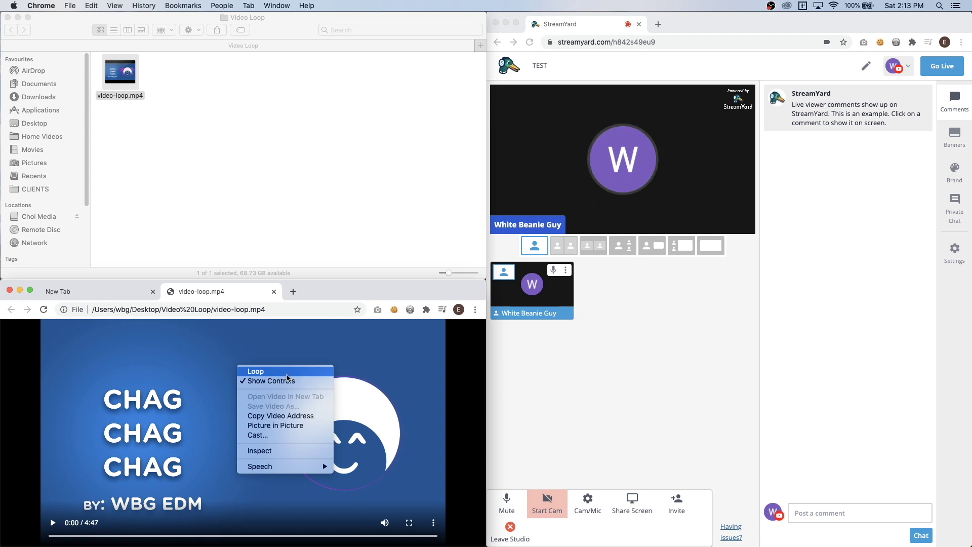
click(288, 375)
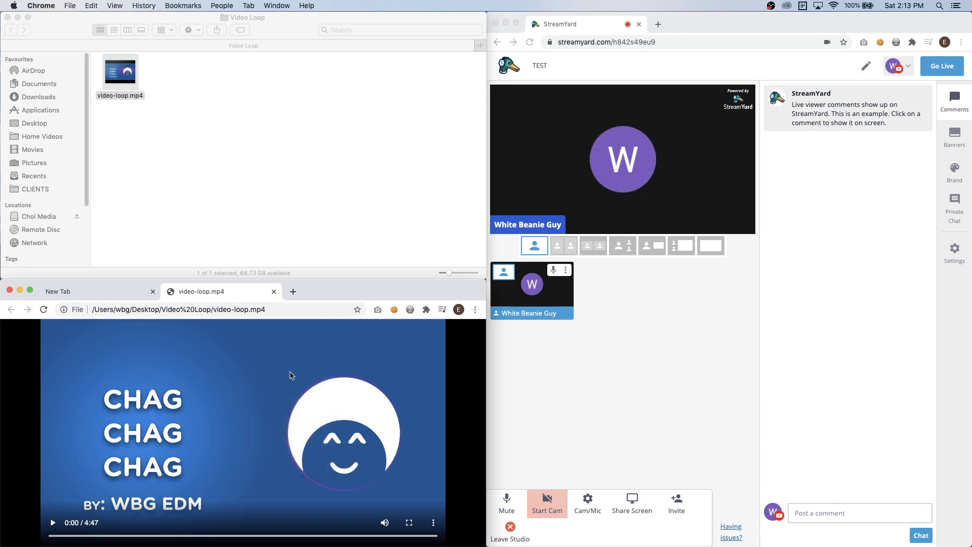
right_click(257, 364)
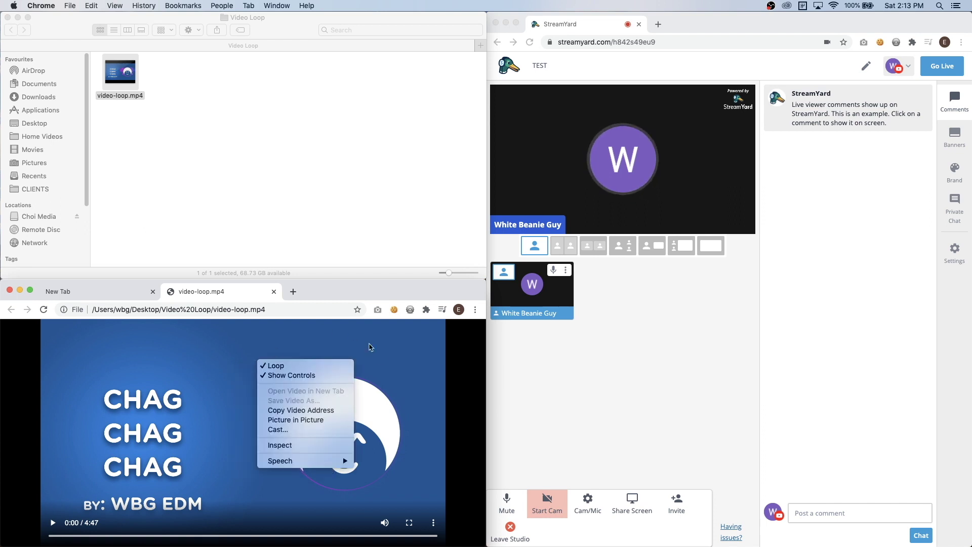
click(382, 369)
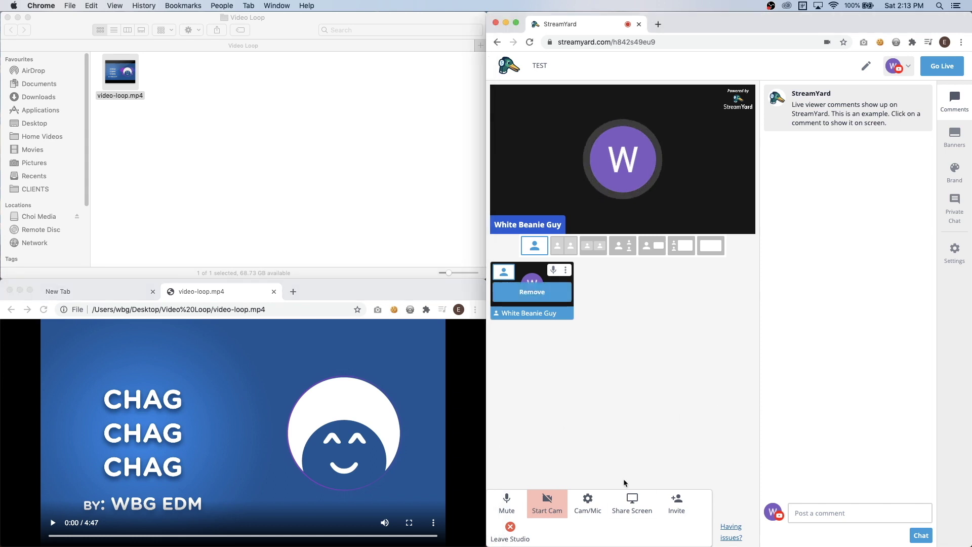
Step: Share the video-loop.mp4 Chrome tab with its audio into the studio
click(636, 503)
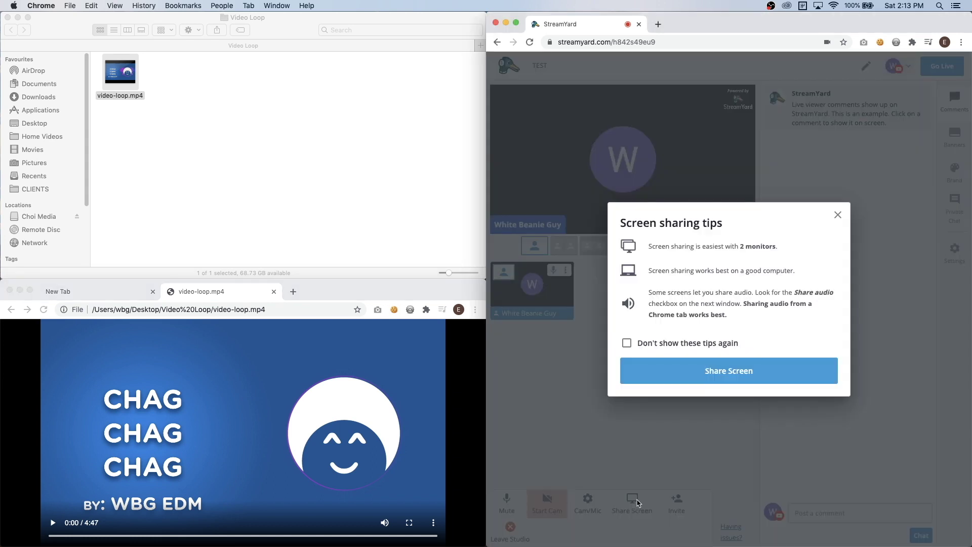
click(737, 376)
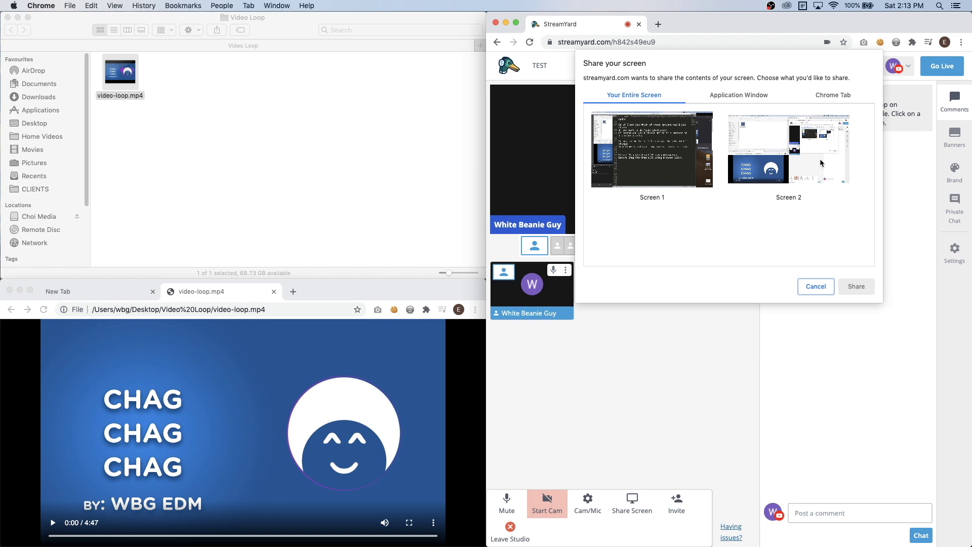
click(833, 96)
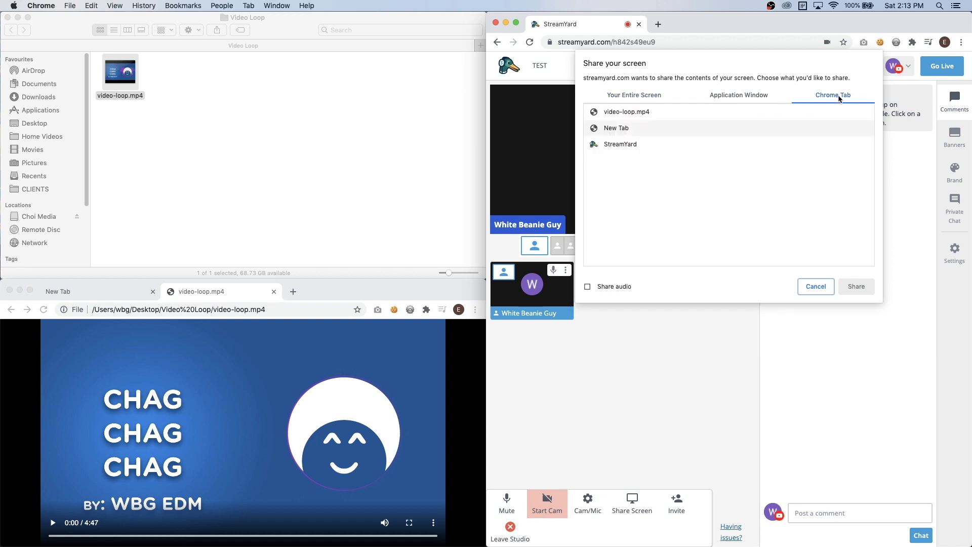
click(637, 113)
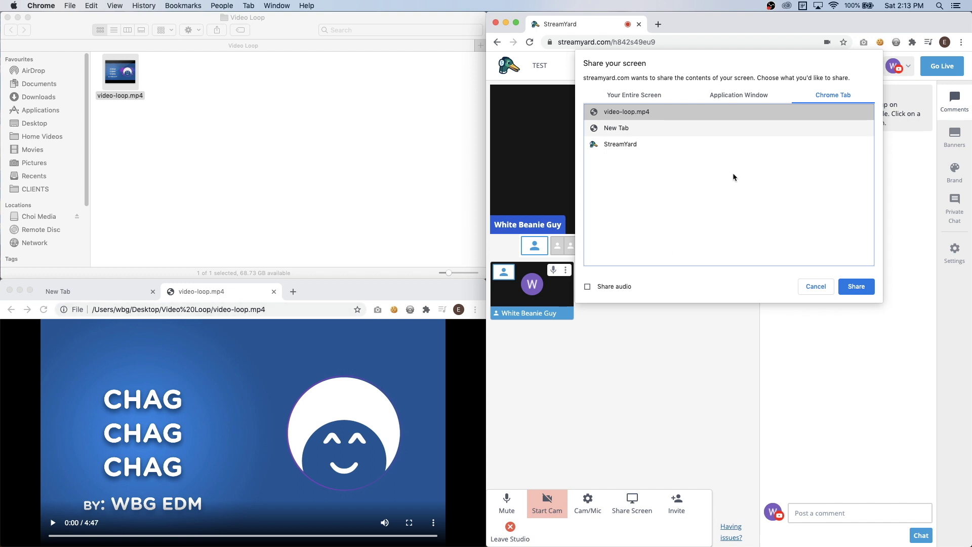
click(587, 287)
click(857, 286)
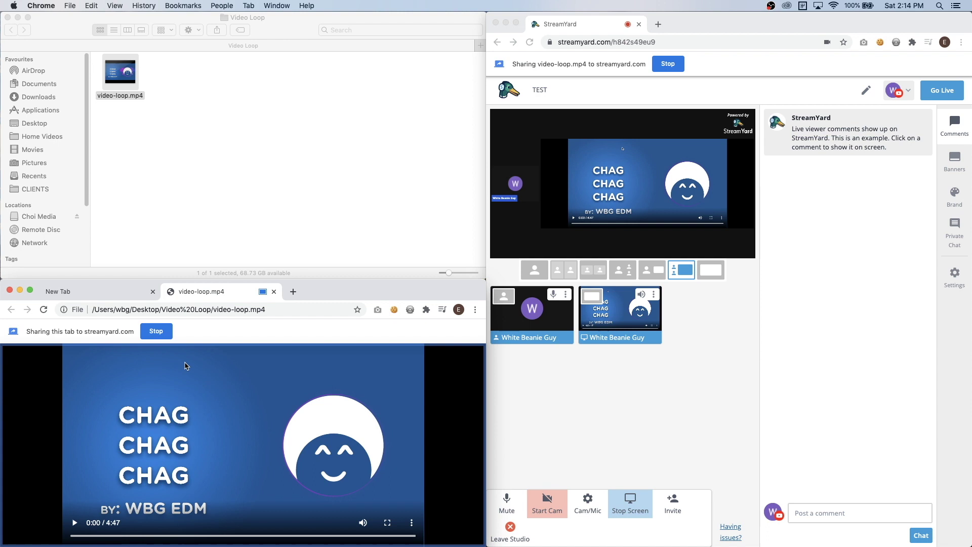
Step: Bring the StreamYard studio window to the front with the shared video on stage
click(607, 400)
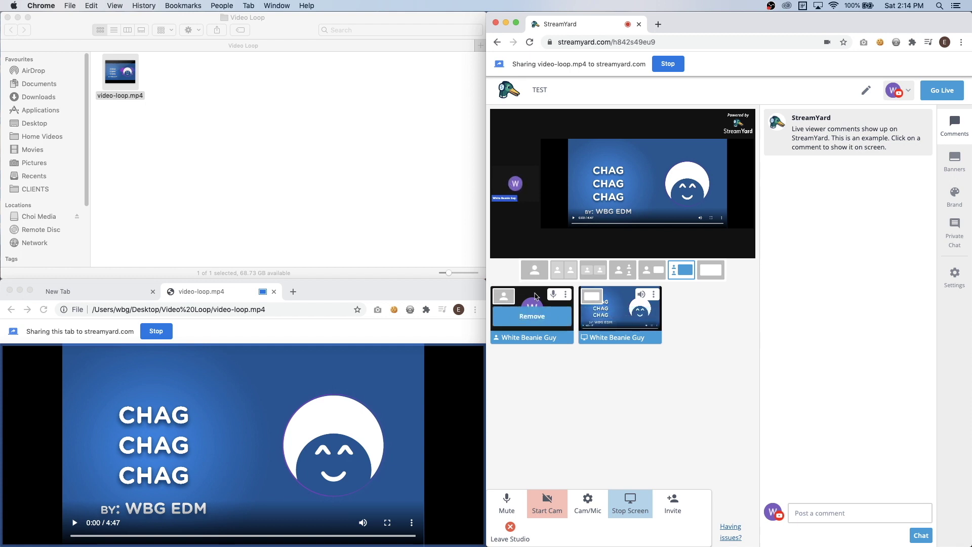
Step: Mute the microphone and remove the avatar tile, leaving only the shared video on stage
click(555, 297)
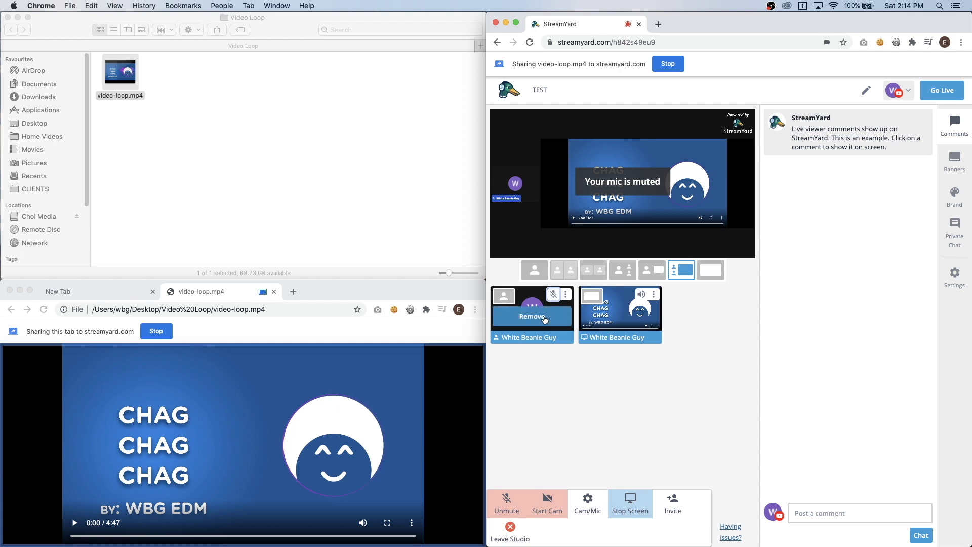
click(533, 315)
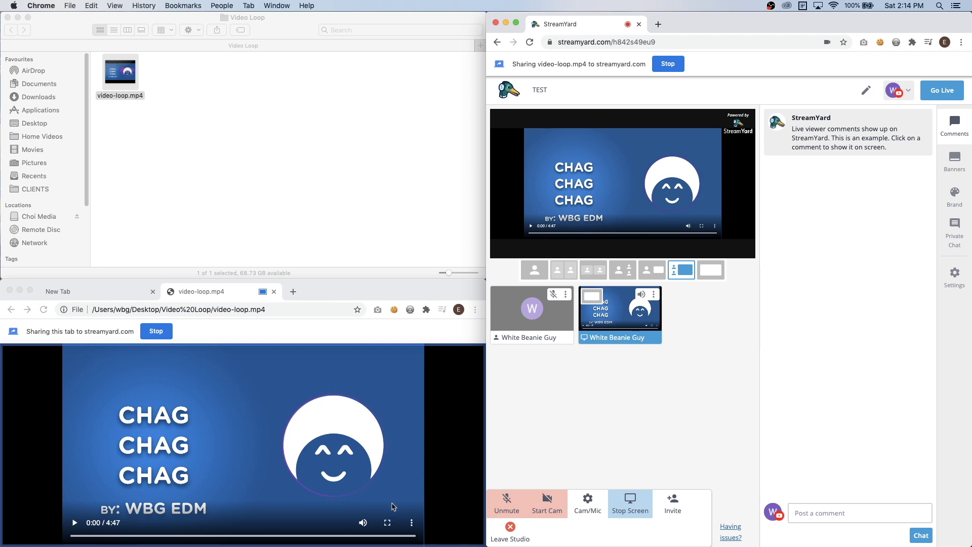
Step: Make the local video-loop.mp4 player fullscreen so the shared tab fills the frame
click(242, 291)
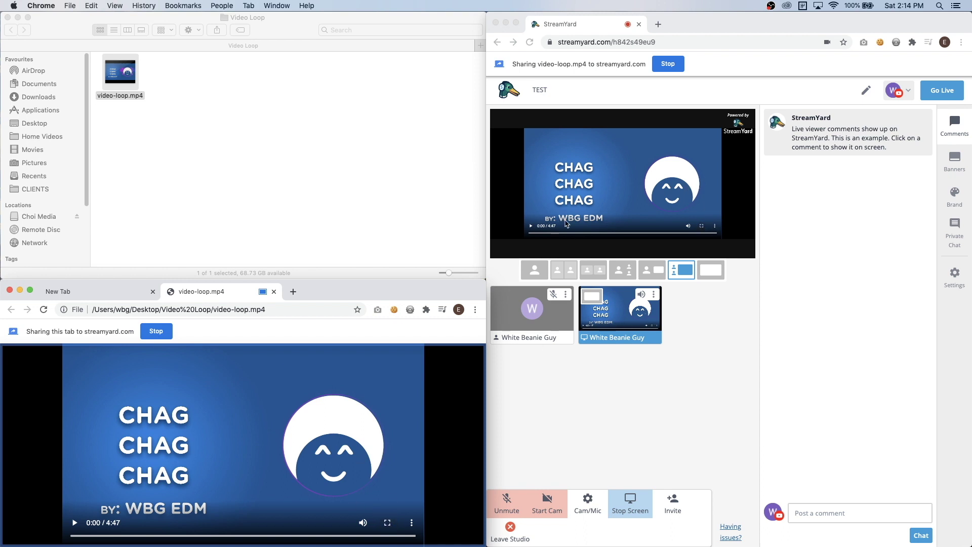
click(388, 522)
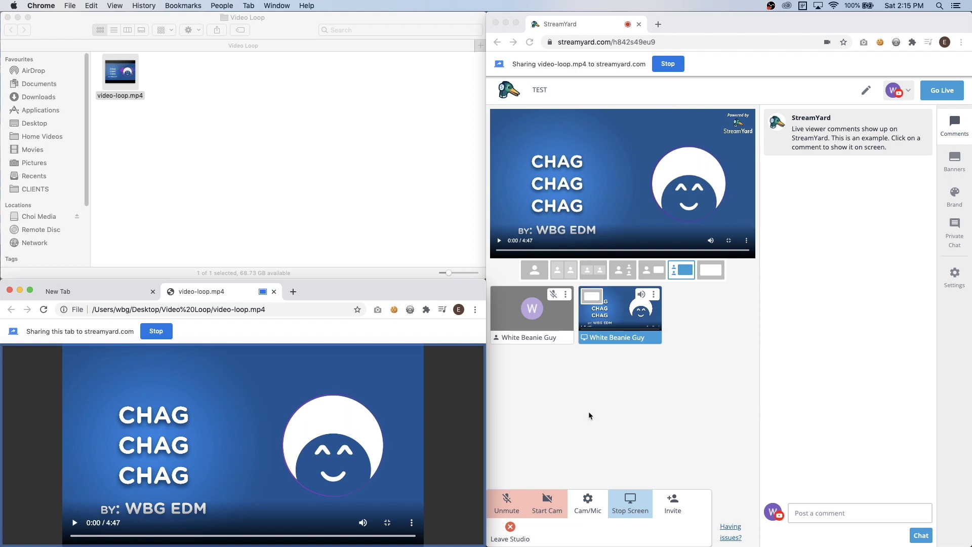
Step: View the TEST broadcast's watch page on YouTube from the destination menu
click(901, 91)
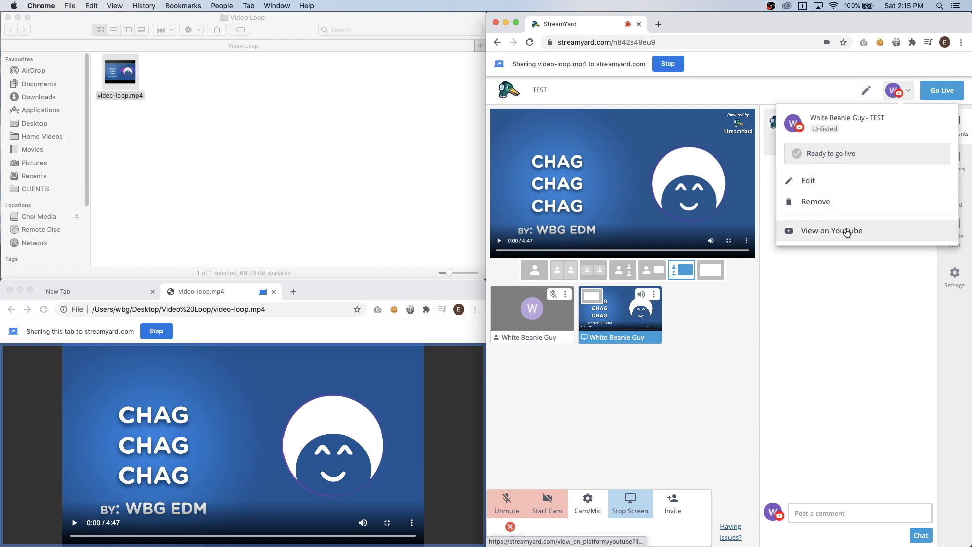
click(883, 232)
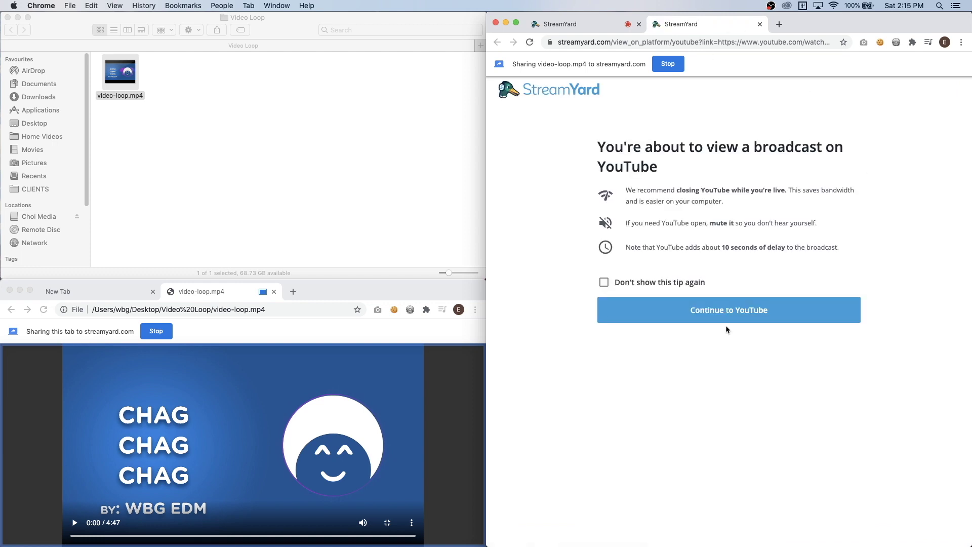
click(728, 311)
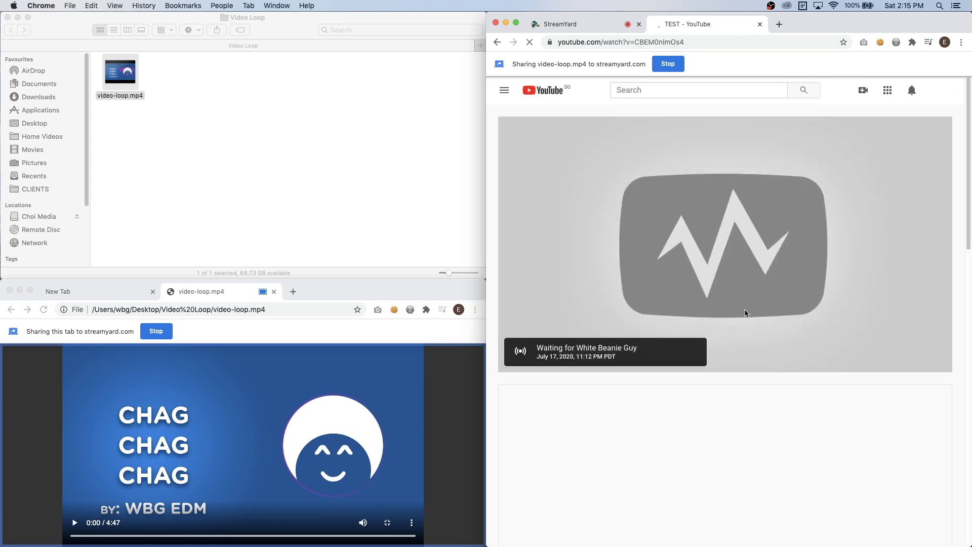
Step: Copy the watch-page address and close the YouTube tab
click(702, 43)
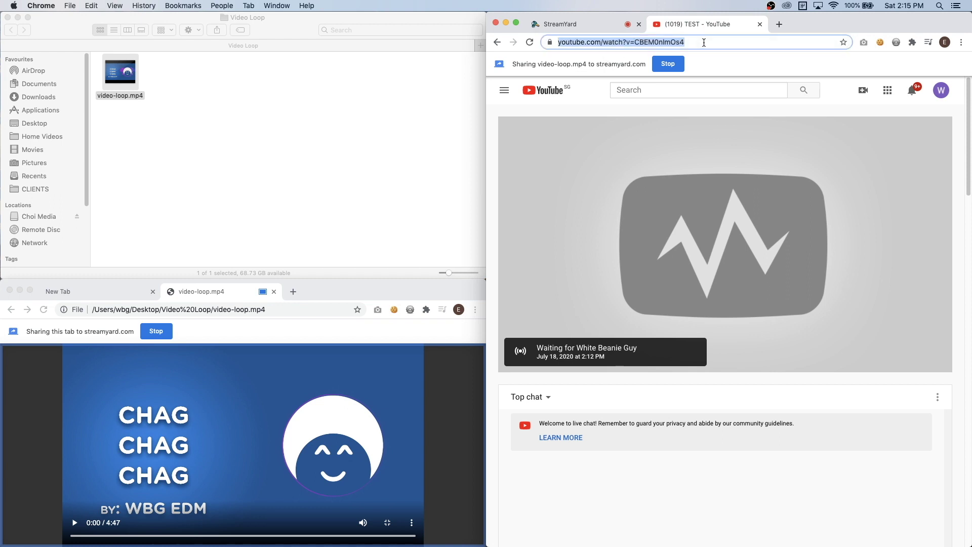
right_click(703, 43)
click(732, 106)
key(super+w)
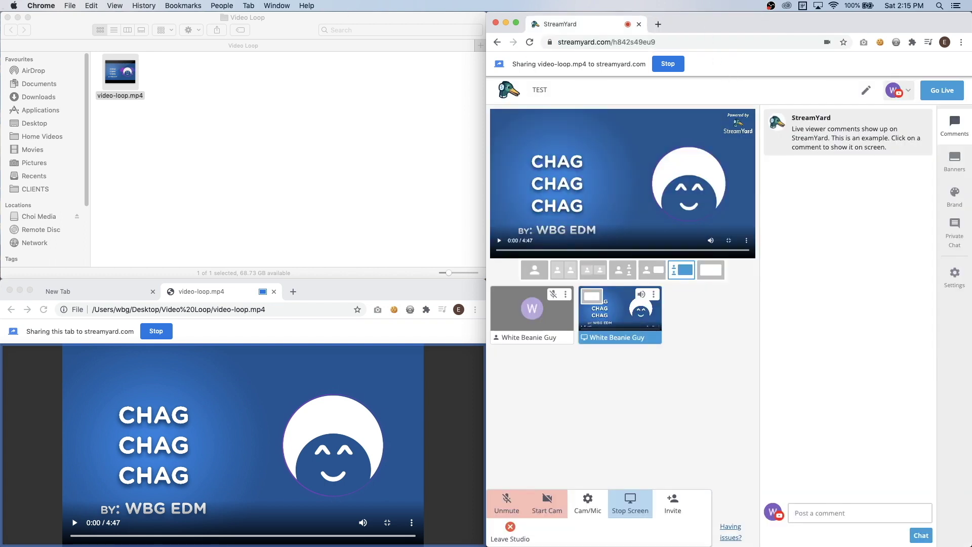
Step: Switch to Firefox and place its window across the top-left of the screen
key(super+Tab)
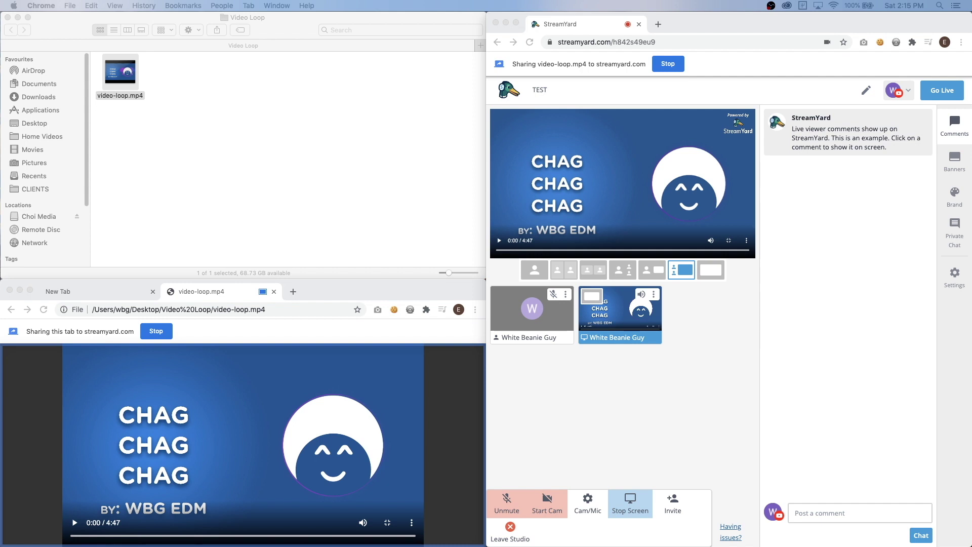
drag(46, 15, 301, 15)
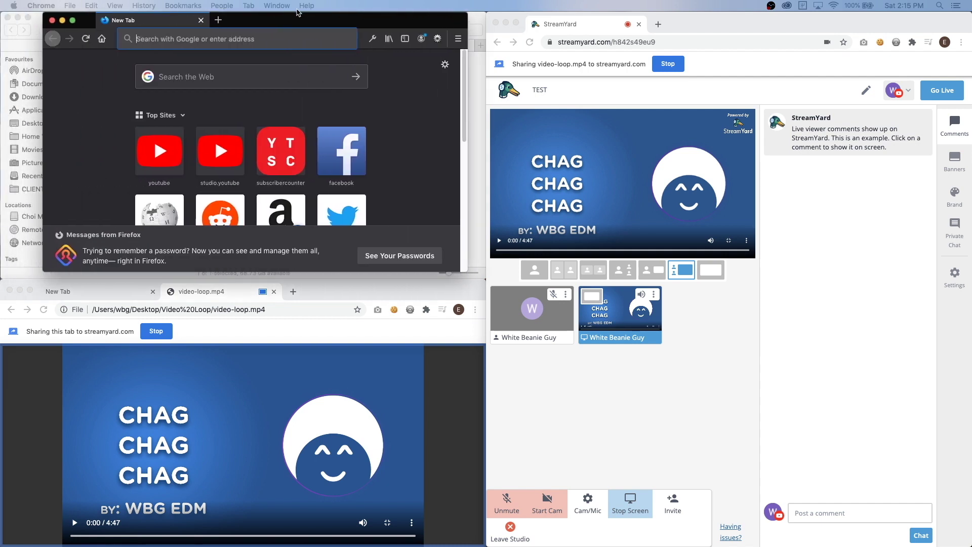
key(ctrl+alt+Left)
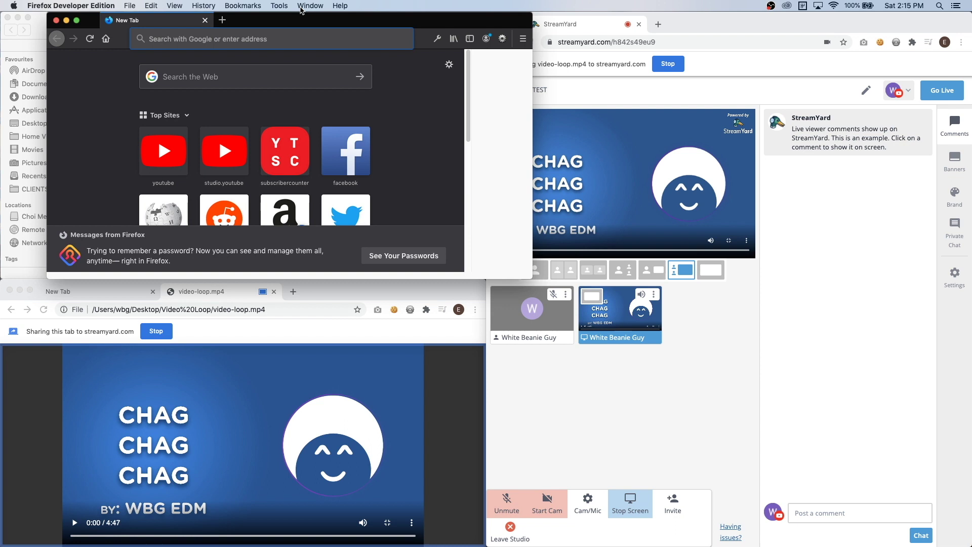
Step: Paste & Go the watch-page address in Firefox, then return to the StreamYard studio
right_click(290, 39)
click(320, 89)
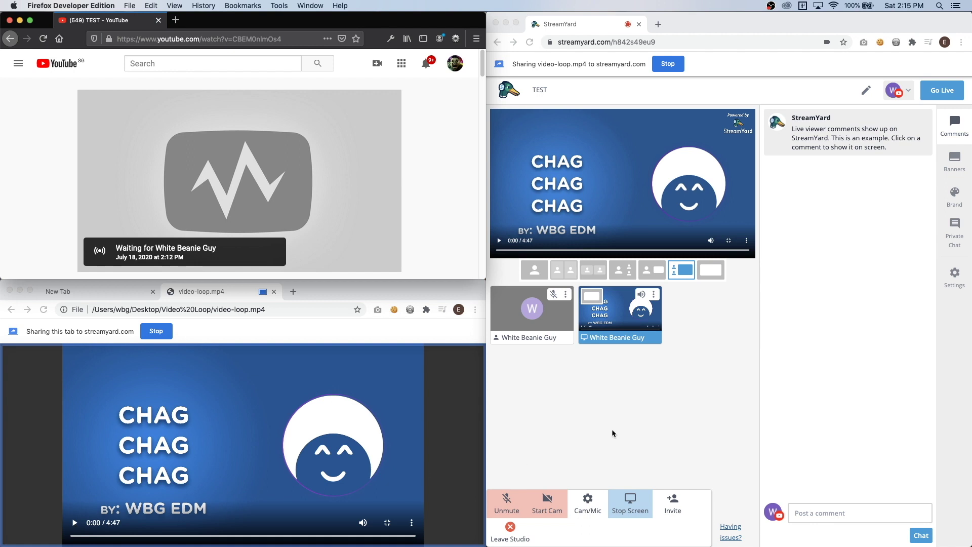
click(737, 380)
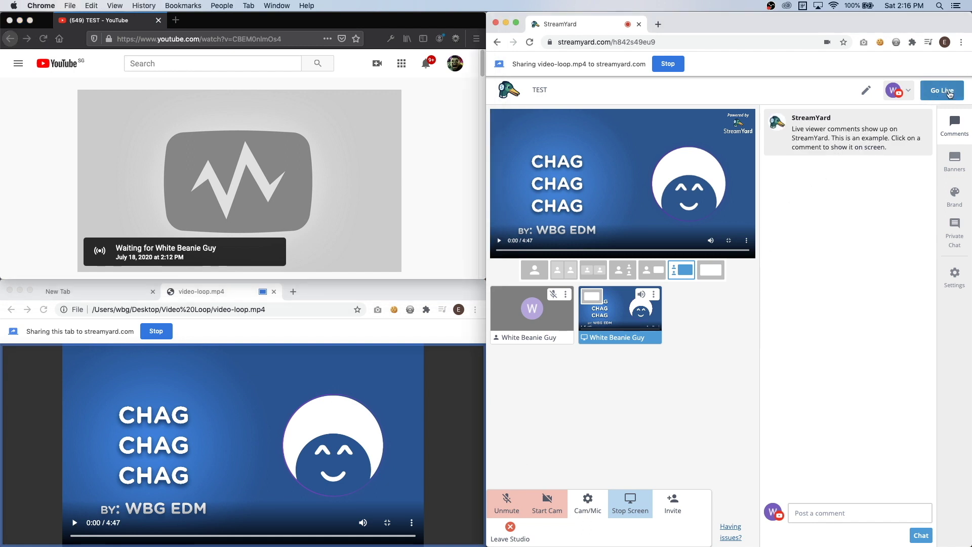
Step: Go live, sending the TEST broadcast to YouTube
click(949, 92)
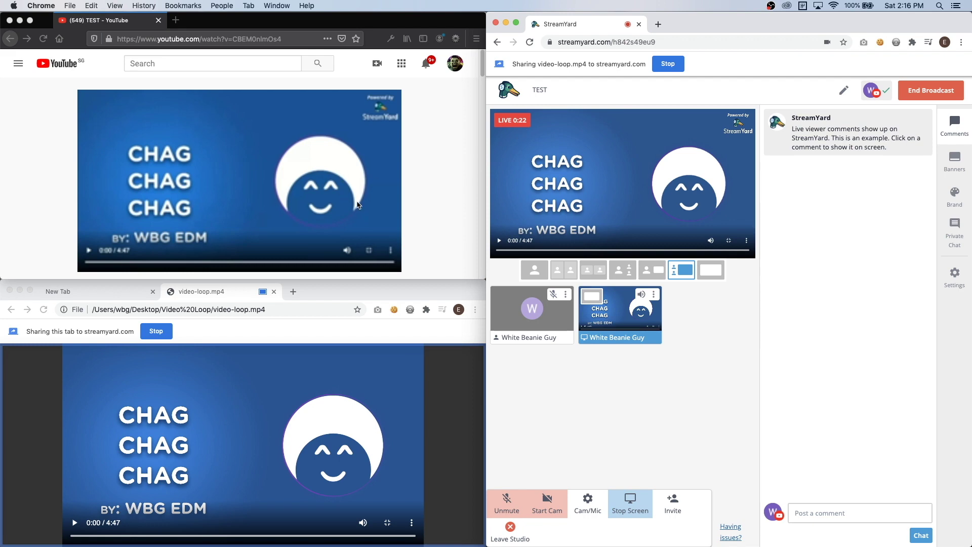
Step: Set the live stream's quality to 720p and view it full screen
click(448, 202)
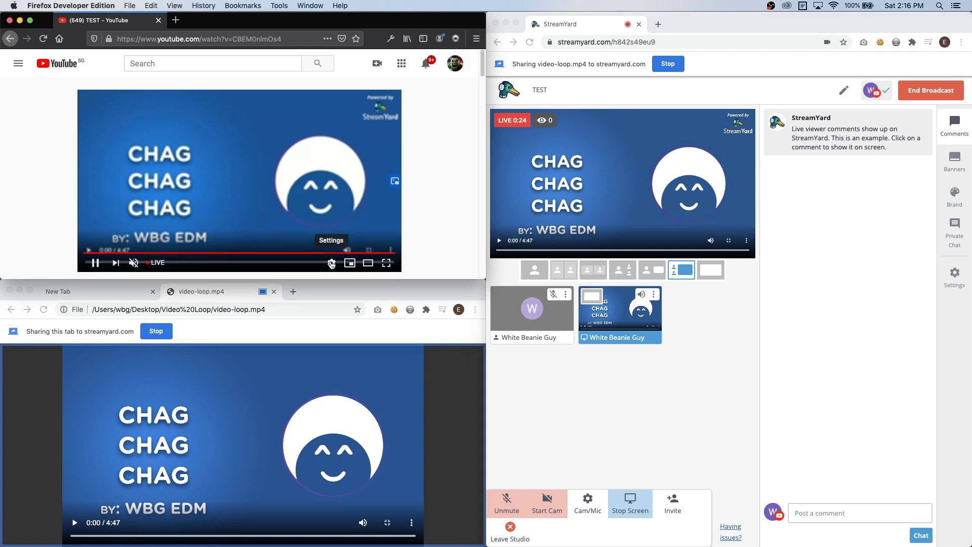
click(333, 262)
click(365, 233)
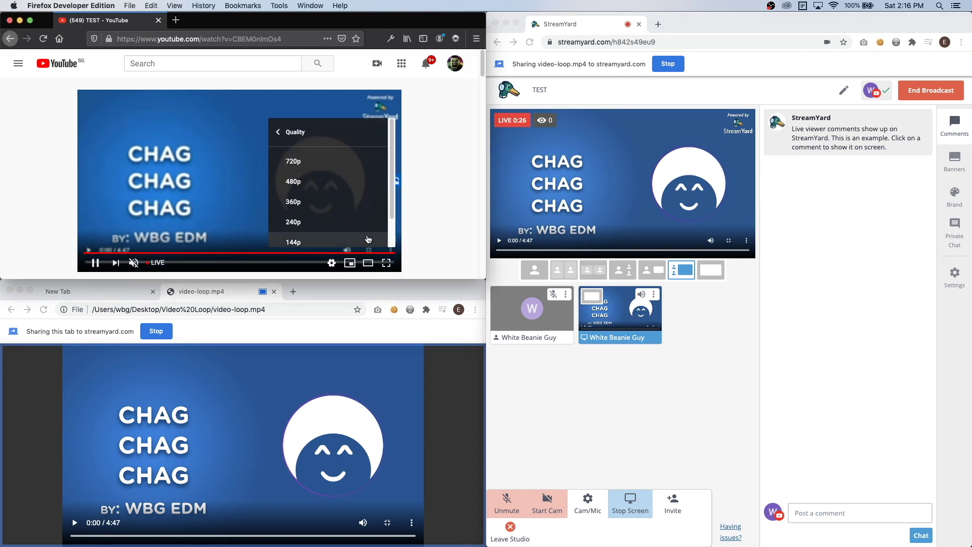
click(360, 168)
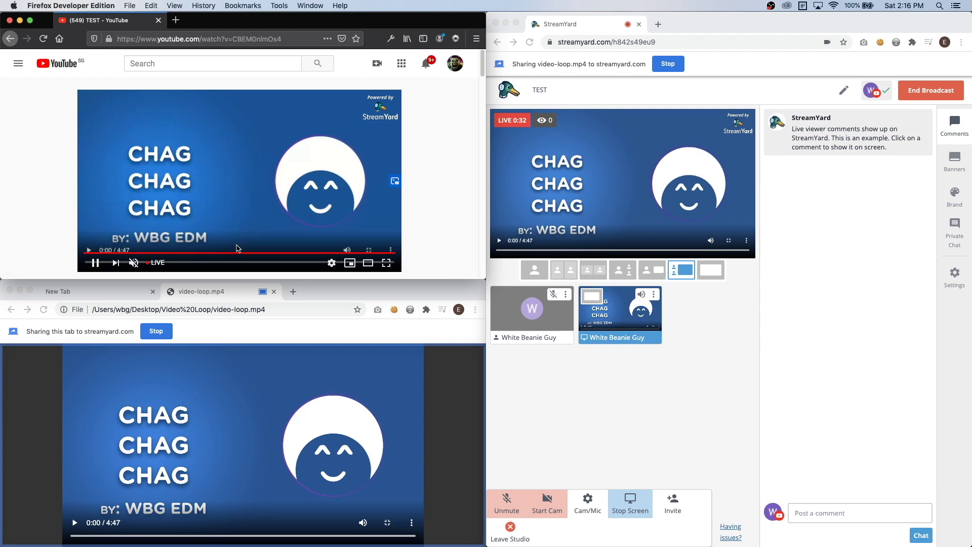
click(386, 264)
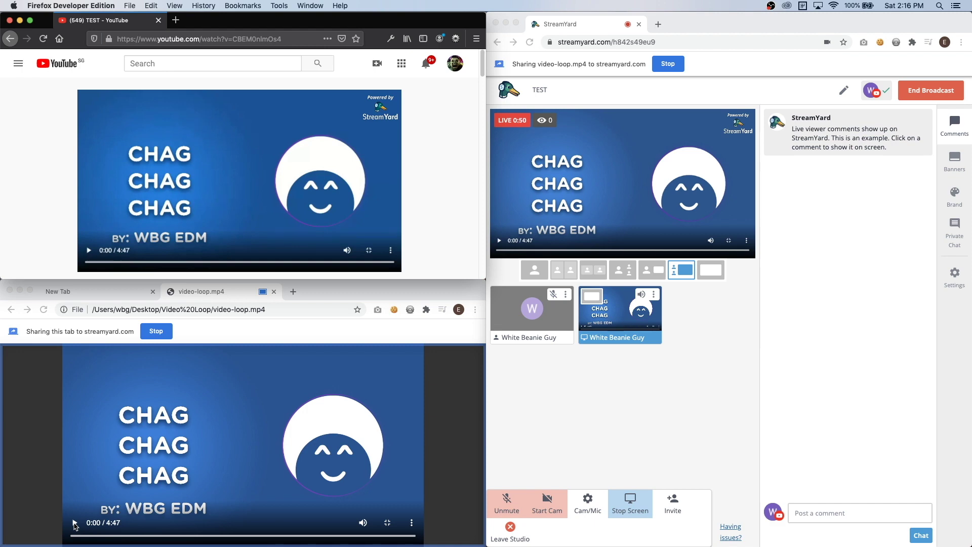
Step: Play the local music video and enlarge the YouTube viewing window to watch it stream
click(74, 522)
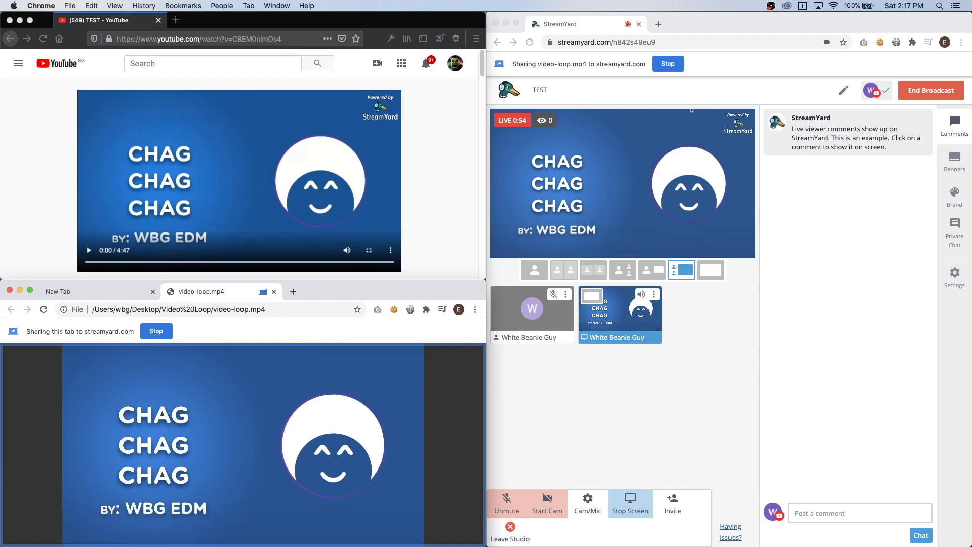
click(372, 118)
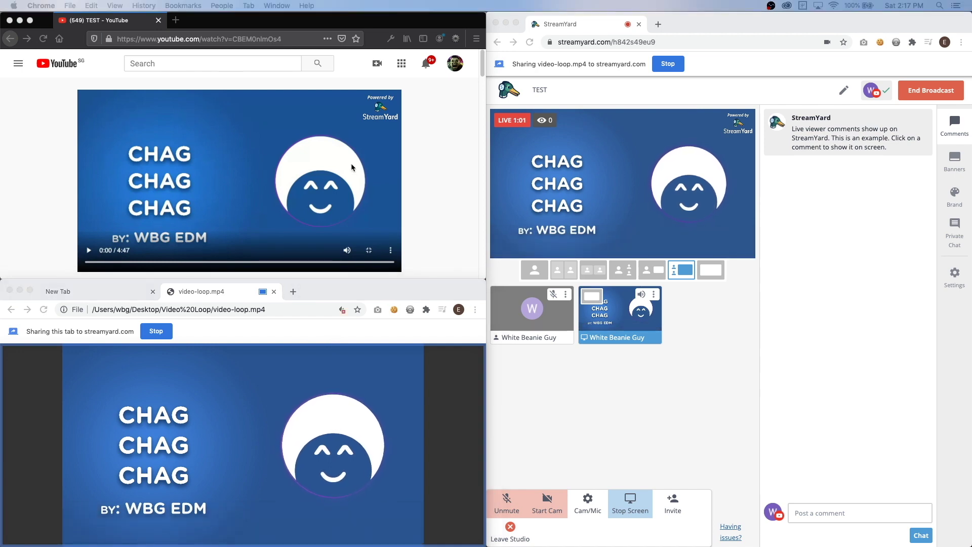
double_click(368, 20)
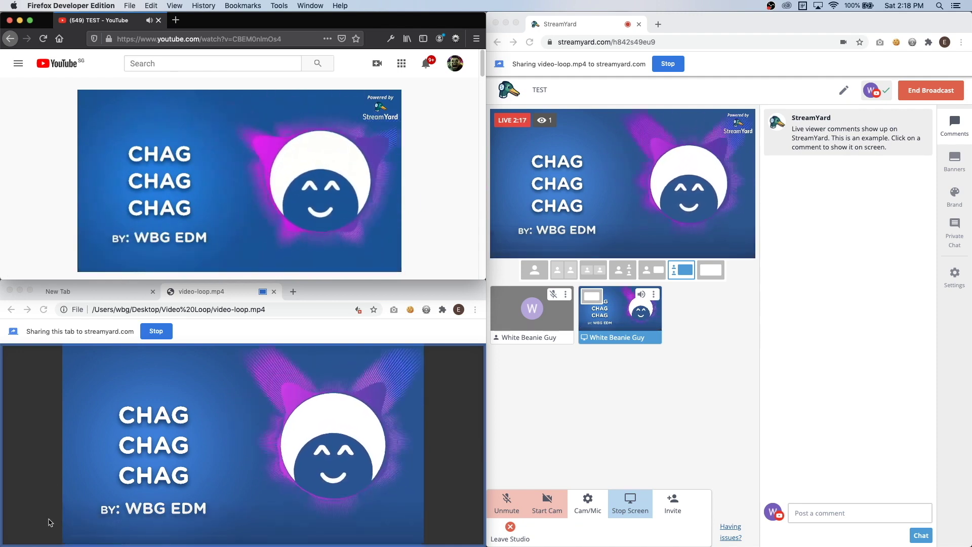
Step: Pause the local video at 1:26 and return to the StreamYard studio
click(102, 463)
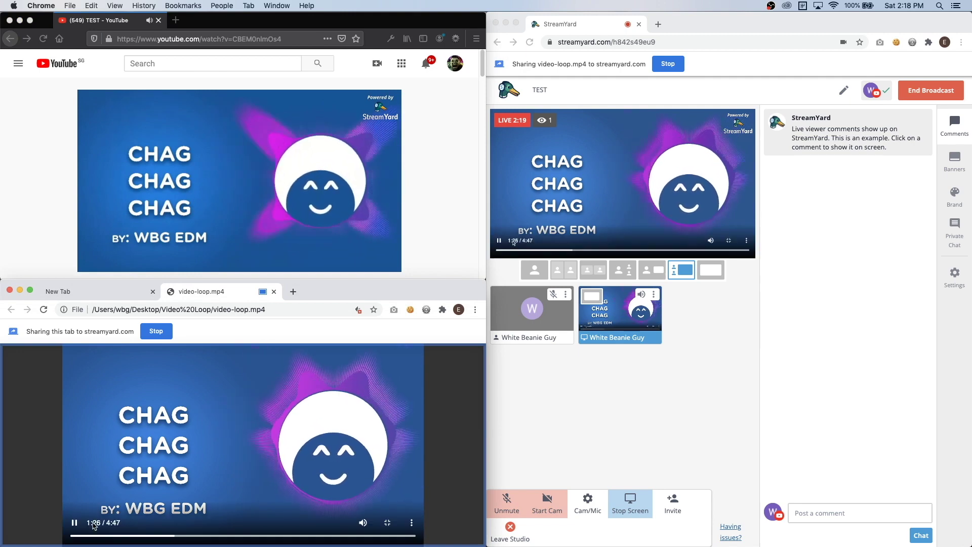
click(648, 420)
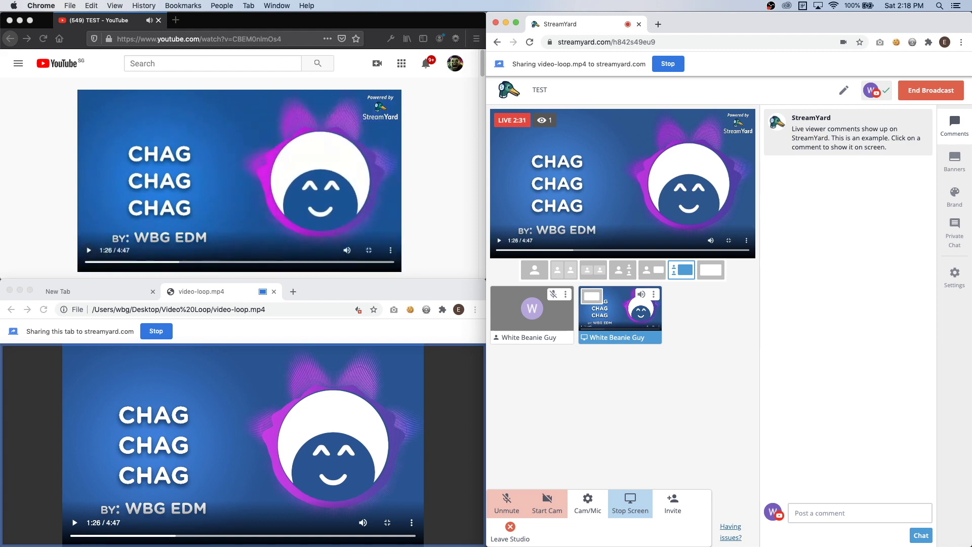
key(super+Tab)
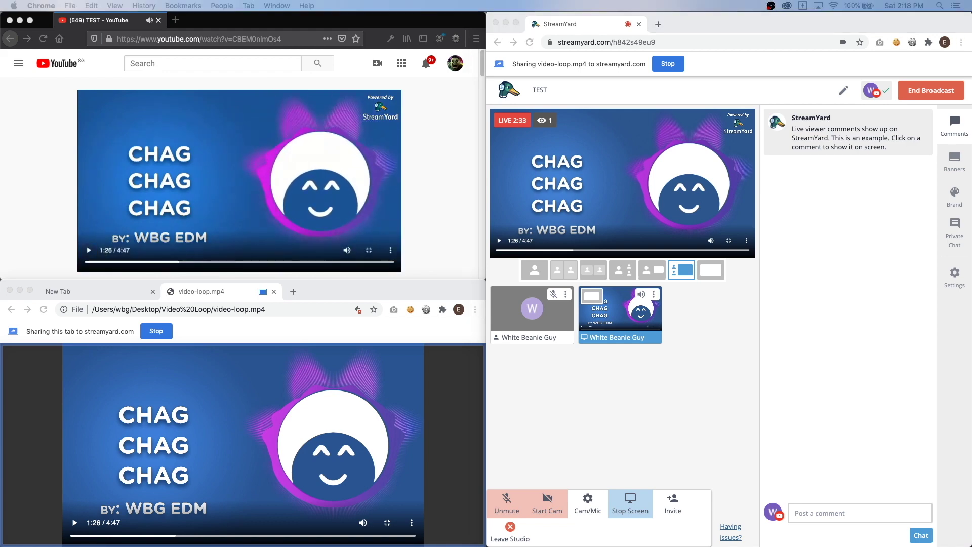